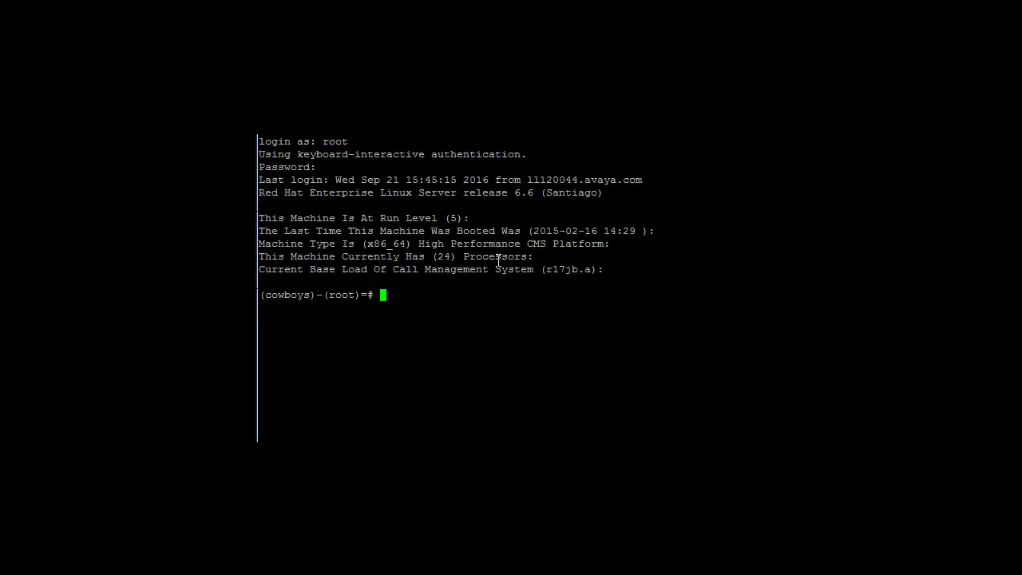
# Launch CMS as the cms user with 'su cms cms', accepting the default terminal type
pyautogui.write('su cms cms')
pyautogui.press('Return')
pyautogui.press('Return')
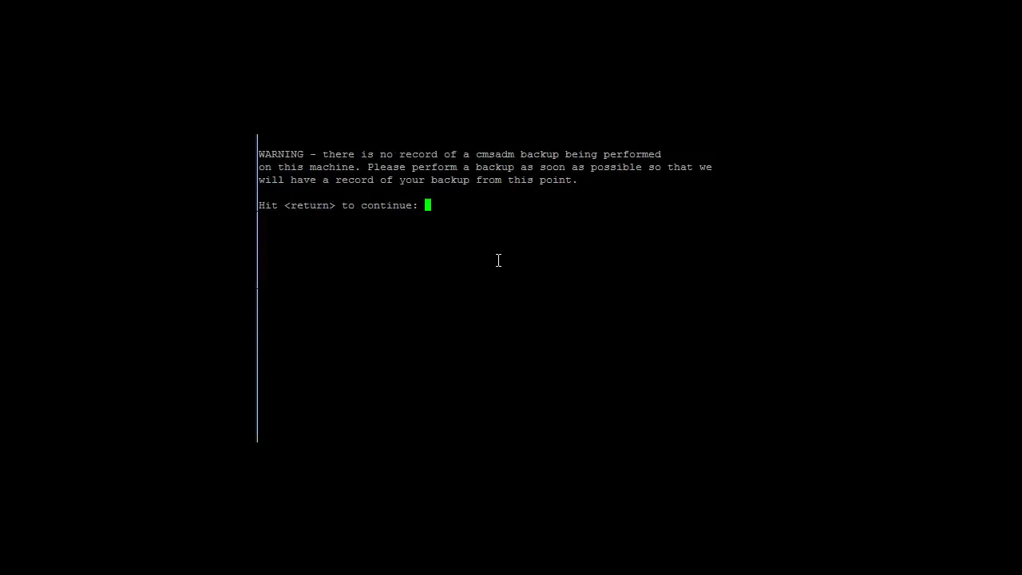
pyautogui.press('Return')
pyautogui.press('Return')
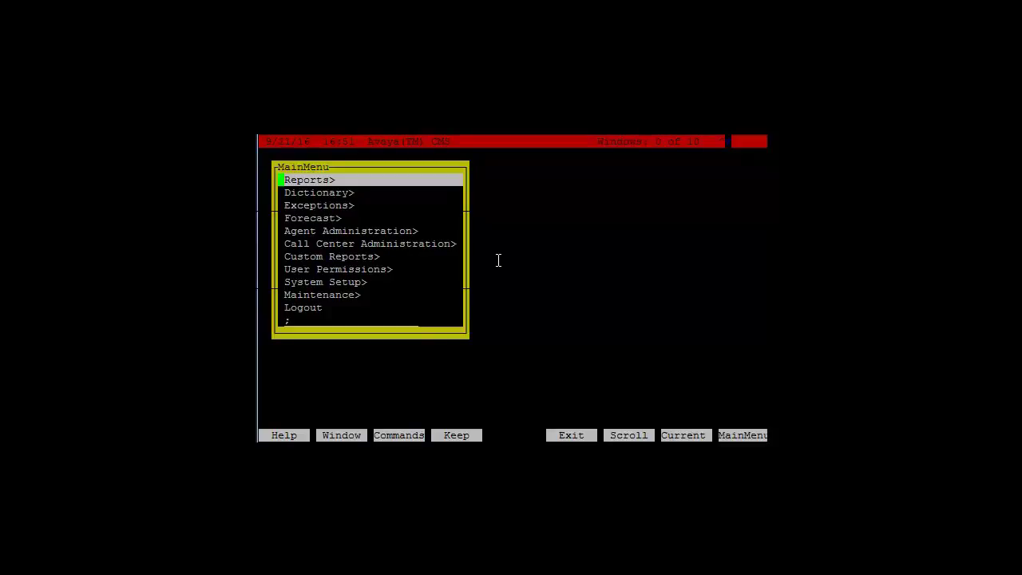
# Switch the CMS State to single-user mode and return to the main menu
pyautogui.press('s')
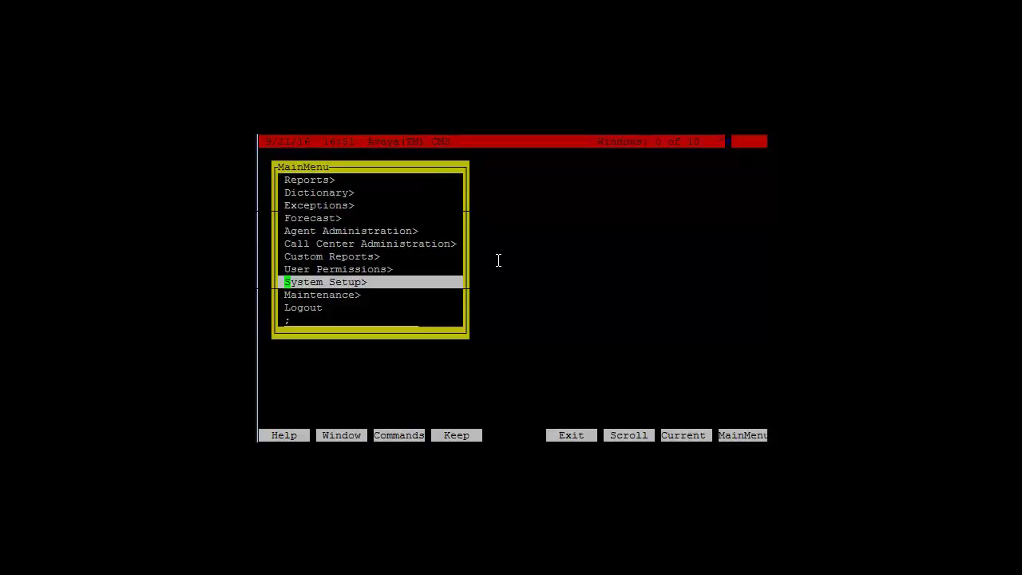
pyautogui.press('Return')
pyautogui.press('Down')
pyautogui.press('Down')
pyautogui.press('Down')
pyautogui.press('Down')
pyautogui.press('Down')
pyautogui.press('Down')
pyautogui.press('Down')
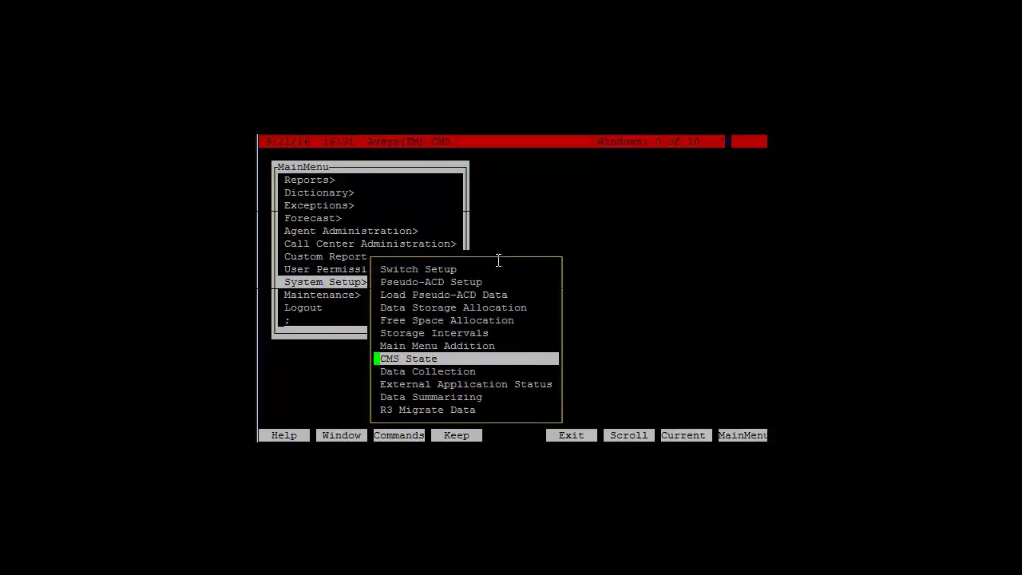
pyautogui.press('Return')
pyautogui.write('x')
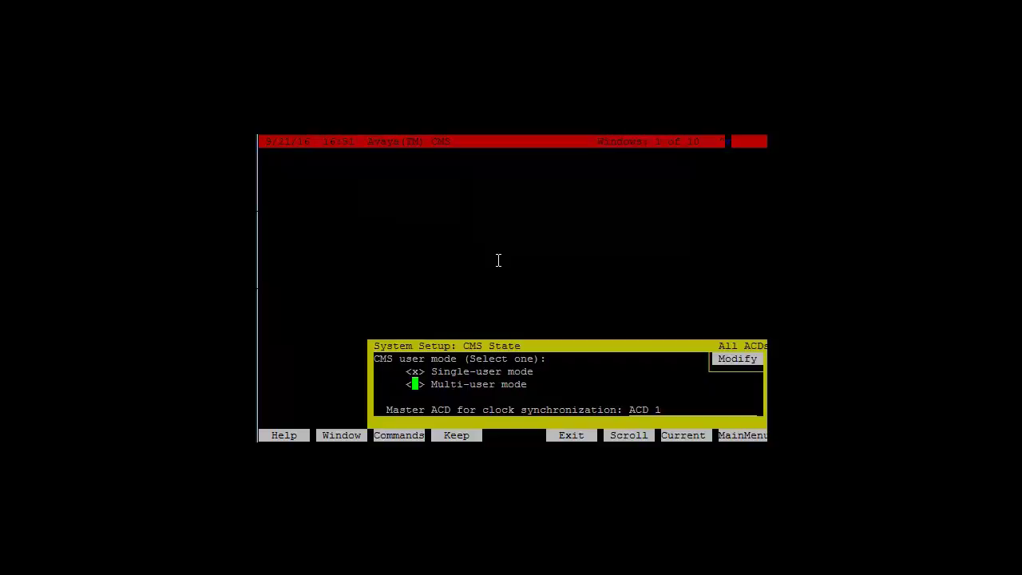
pyautogui.press('Return')
pyautogui.press('Return')
pyautogui.press('F5')
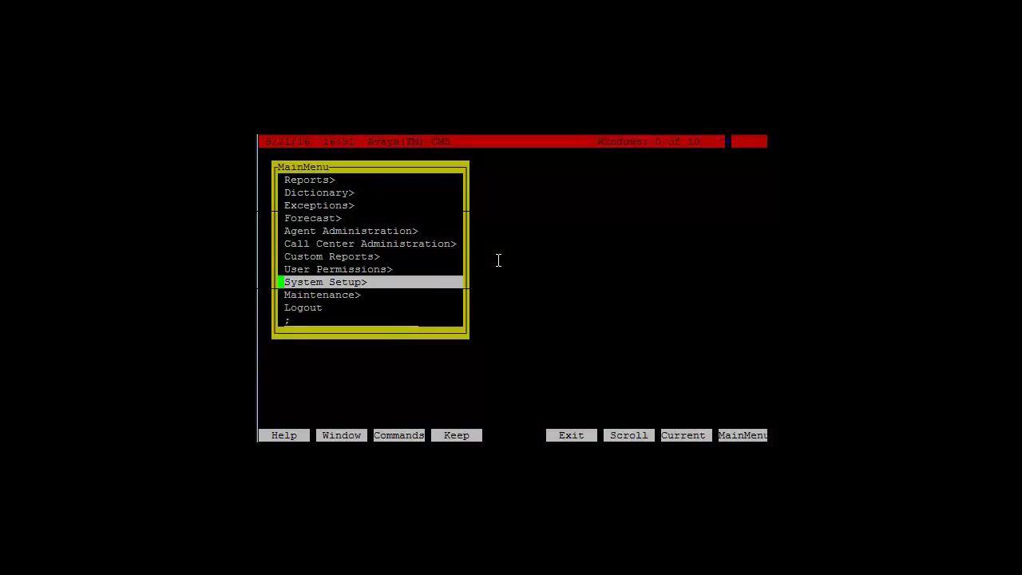
# Turn data collection Off for ACD 1 and confirm the change
pyautogui.press('Return')
pyautogui.press('Down')
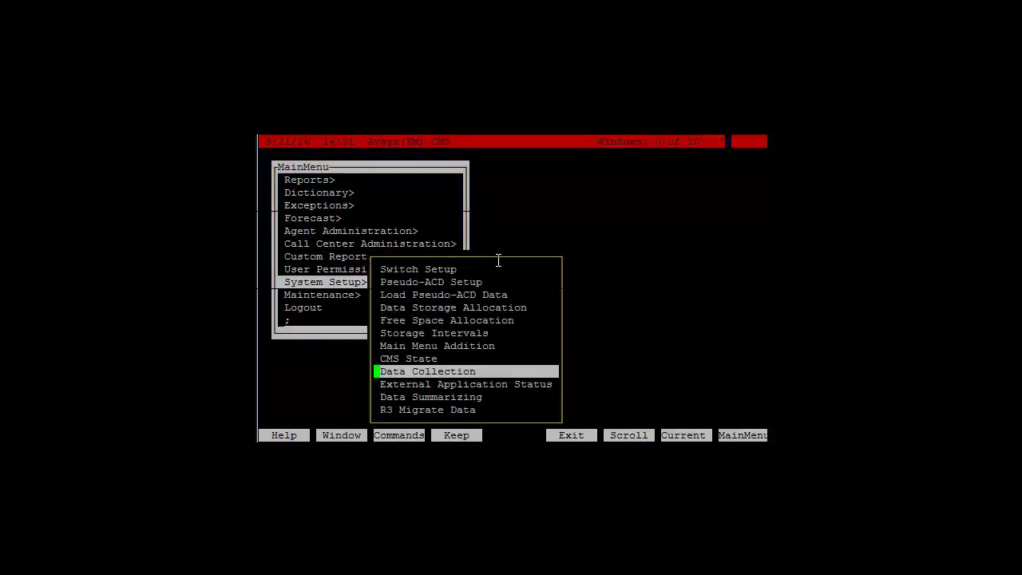
pyautogui.press('Return')
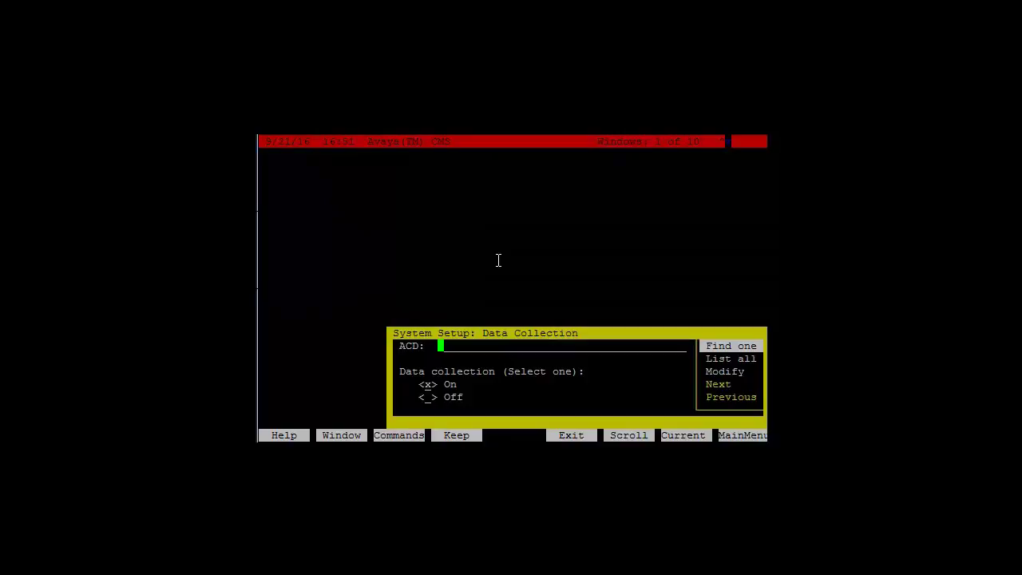
pyautogui.write('1')
pyautogui.press('Return')
pyautogui.press('Tab')
pyautogui.press('Tab')
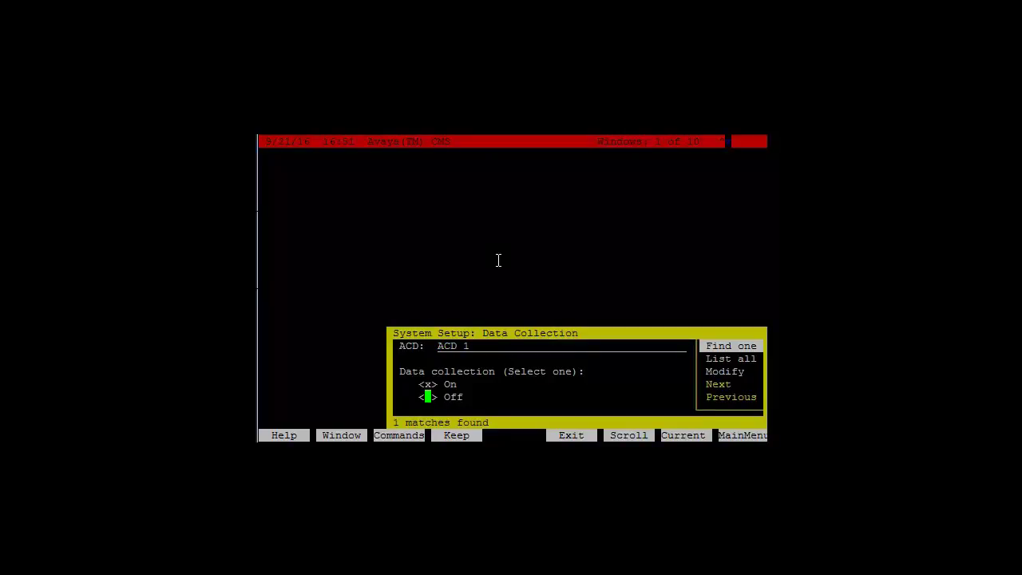
pyautogui.write('x')
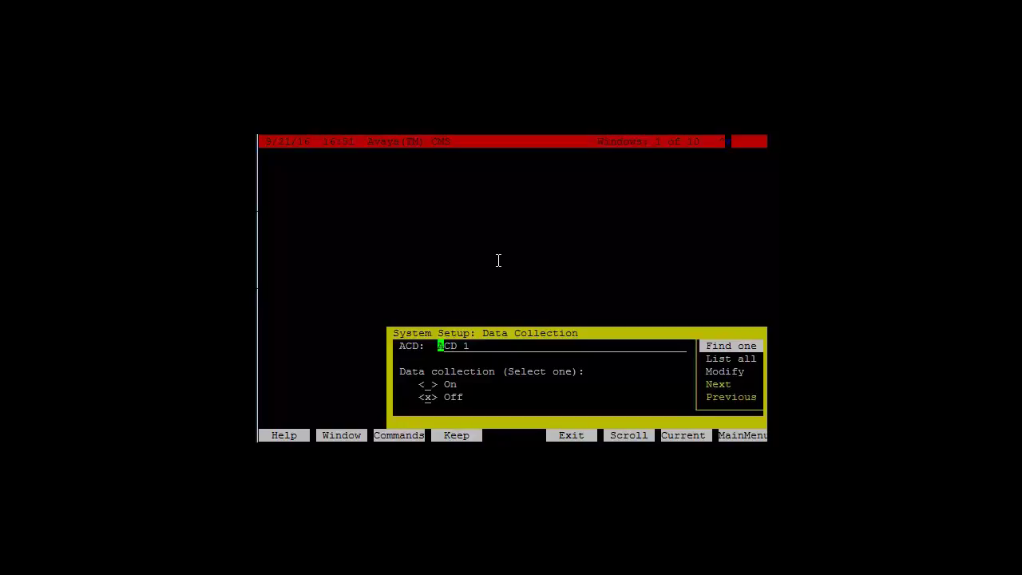
pyautogui.press('Return')
pyautogui.press('Down')
pyautogui.press('Down')
pyautogui.press('Return')
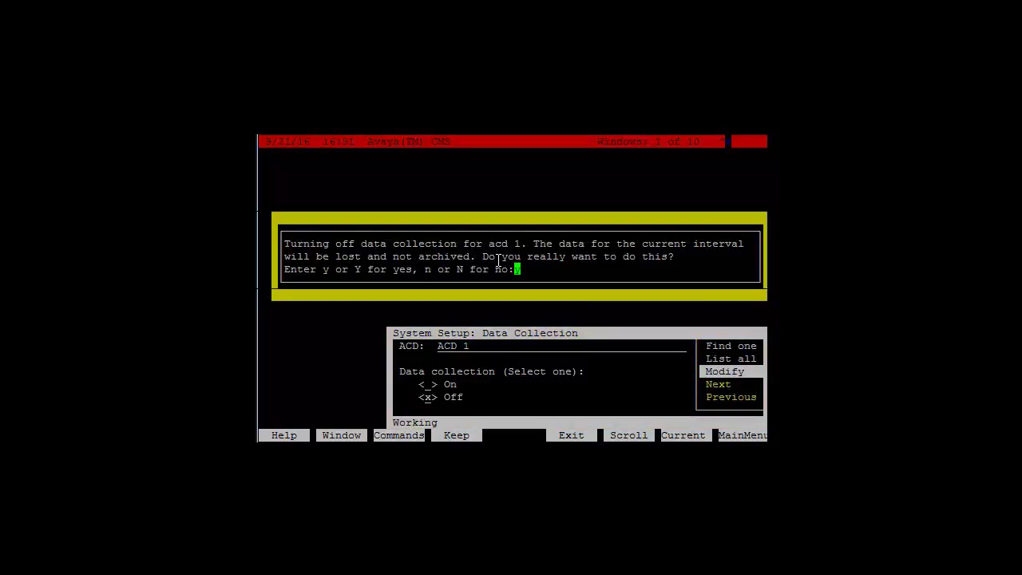
pyautogui.press('Return')
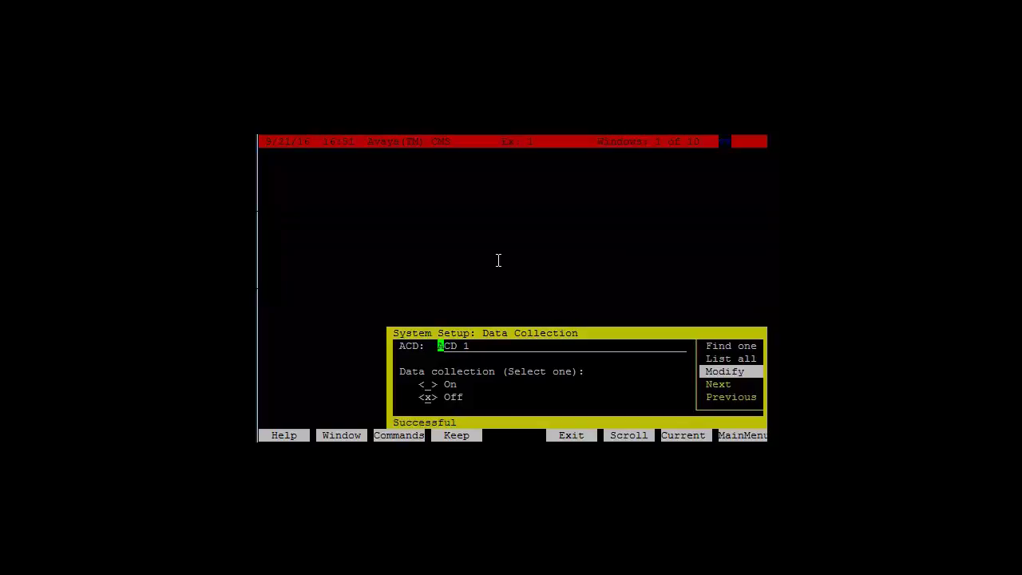
# Turn data collection Off for ACD 2 and confirm the change
pyautogui.write('2')
pyautogui.press('Tab')
pyautogui.write('x')
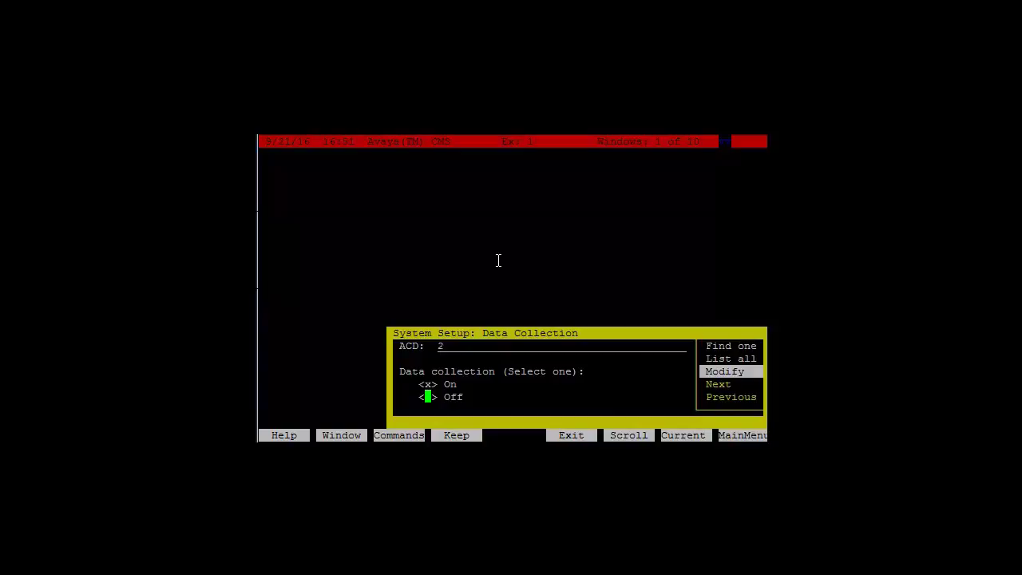
pyautogui.press('Up')
pyautogui.press('Up')
pyautogui.press('Return')
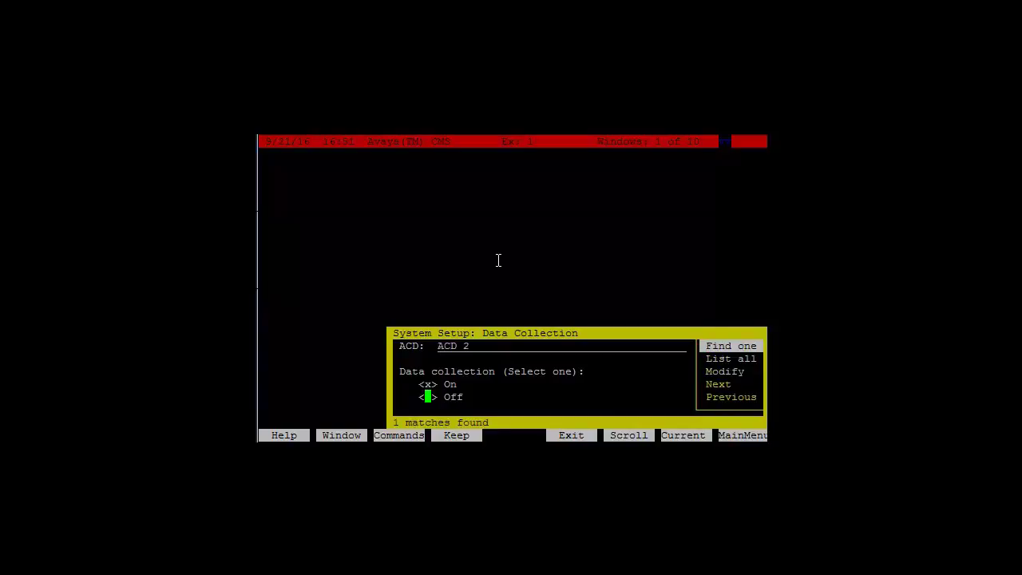
pyautogui.write('x')
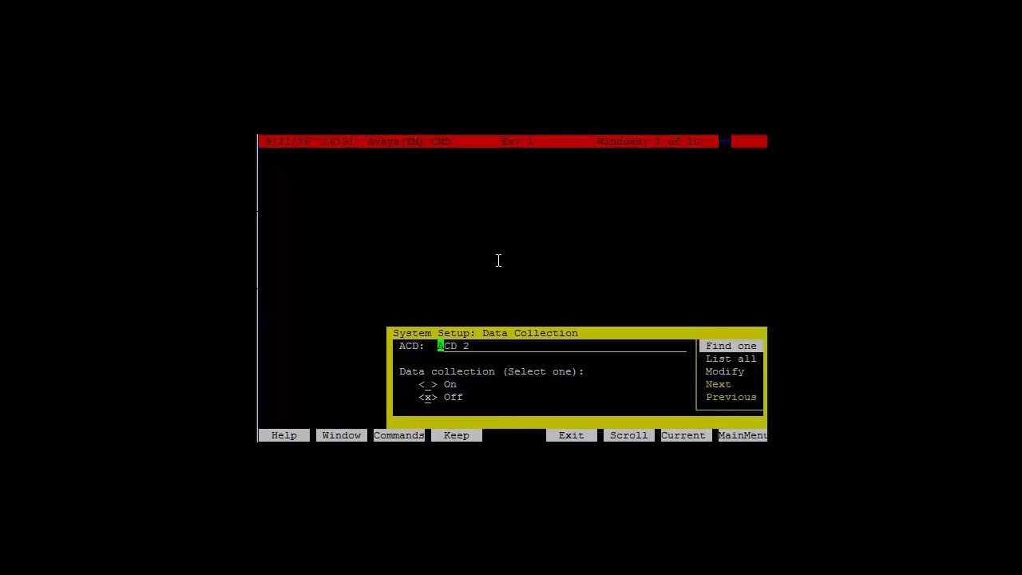
pyautogui.press('Return')
pyautogui.press('Down')
pyautogui.press('Down')
pyautogui.press('Return')
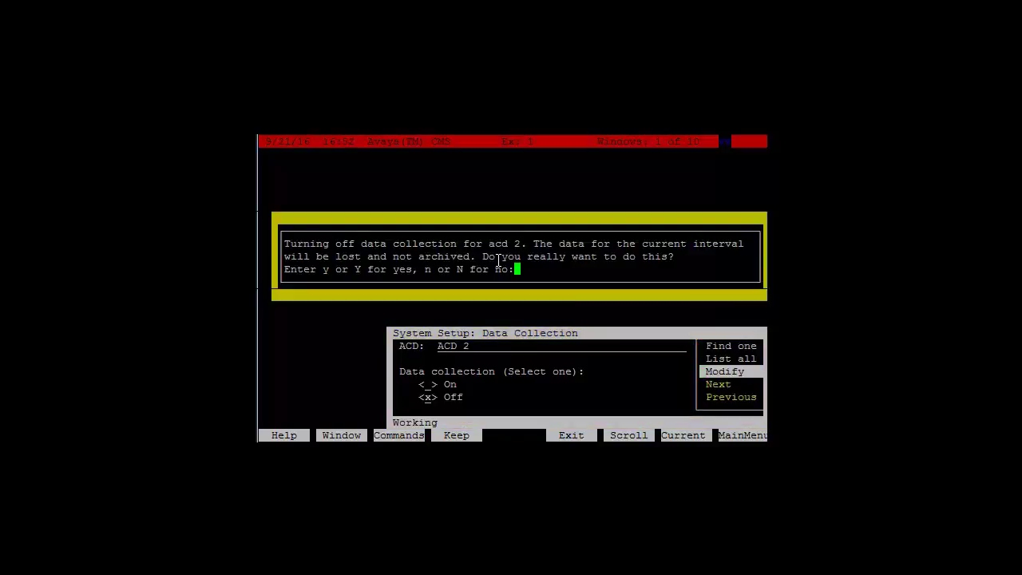
pyautogui.press('Return')
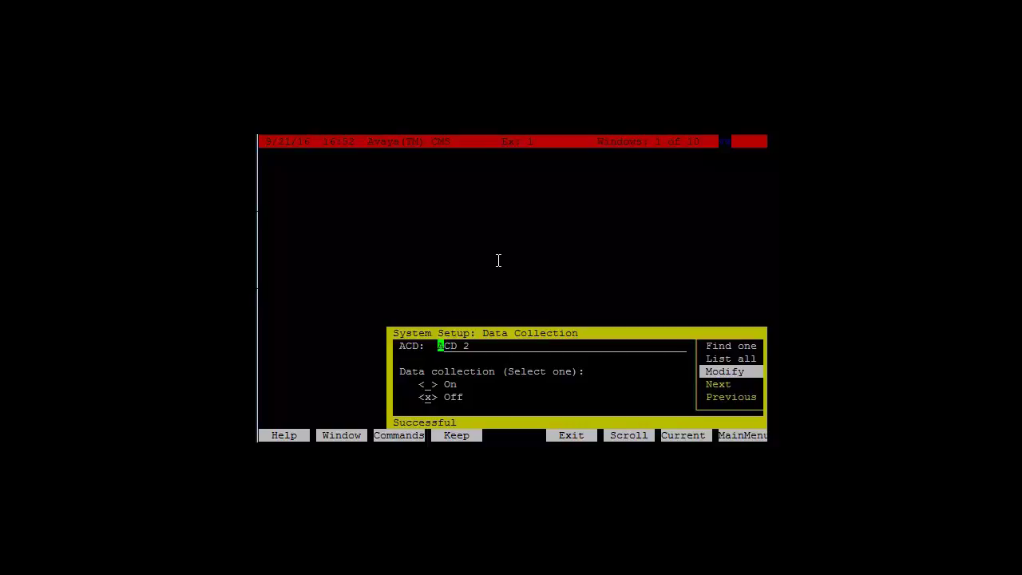
# Close Data Collection and set the cms user's current ACD preference to 2
pyautogui.press('F8')
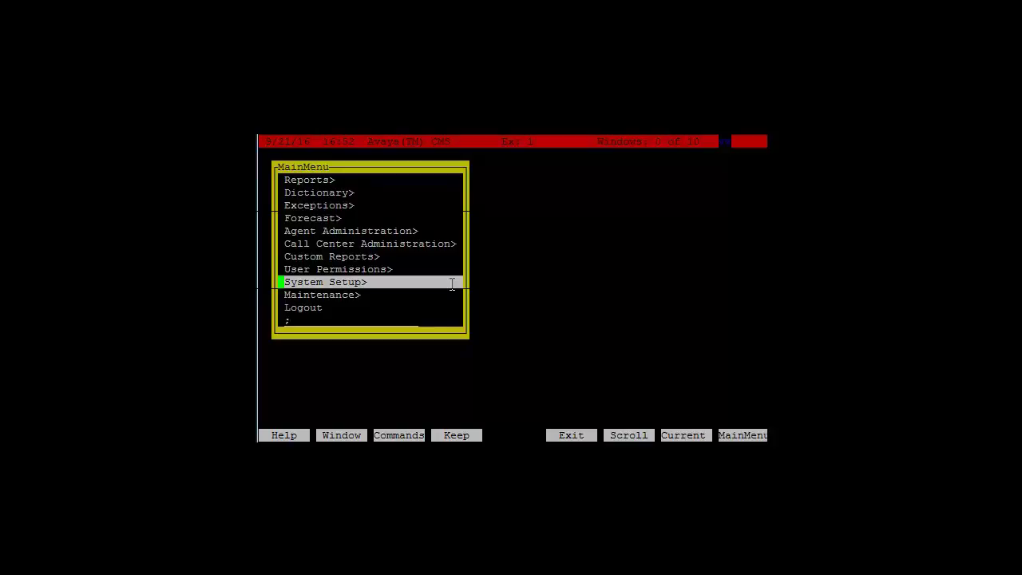
pyautogui.press('F3')
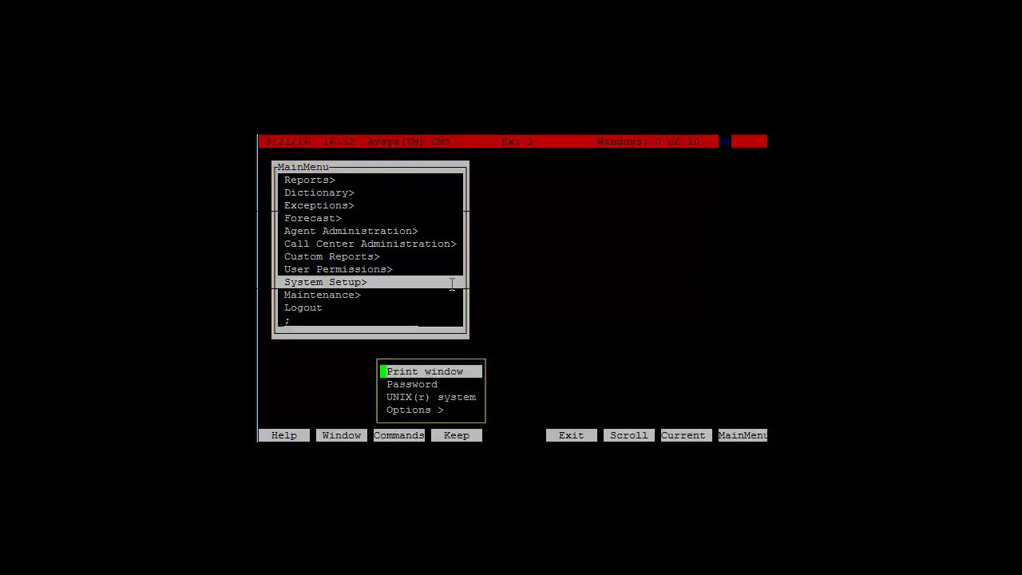
pyautogui.press('Up')
pyautogui.press('Return')
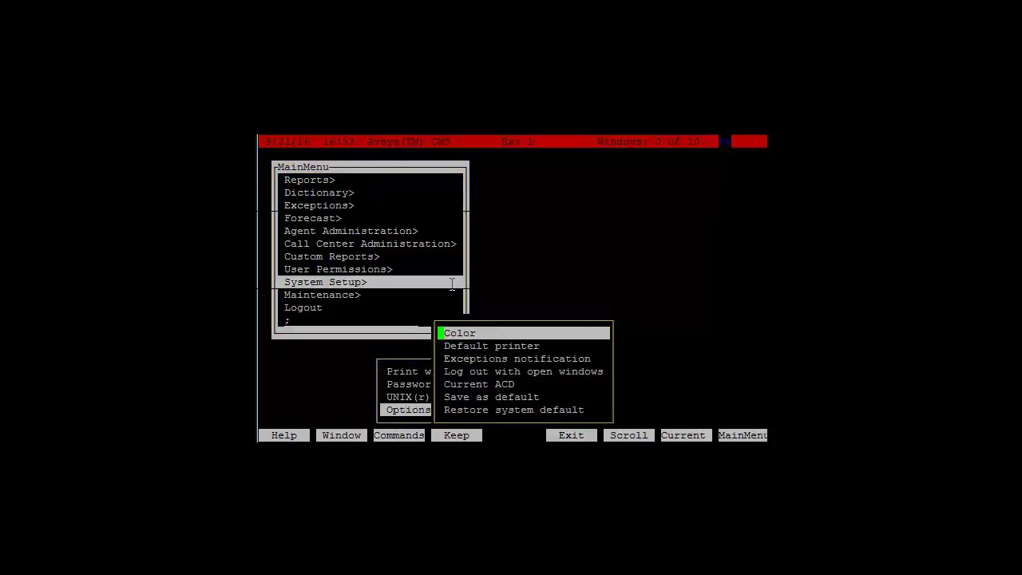
pyautogui.press('Down')
pyautogui.press('Down')
pyautogui.press('Down')
pyautogui.press('Down')
pyautogui.press('Return')
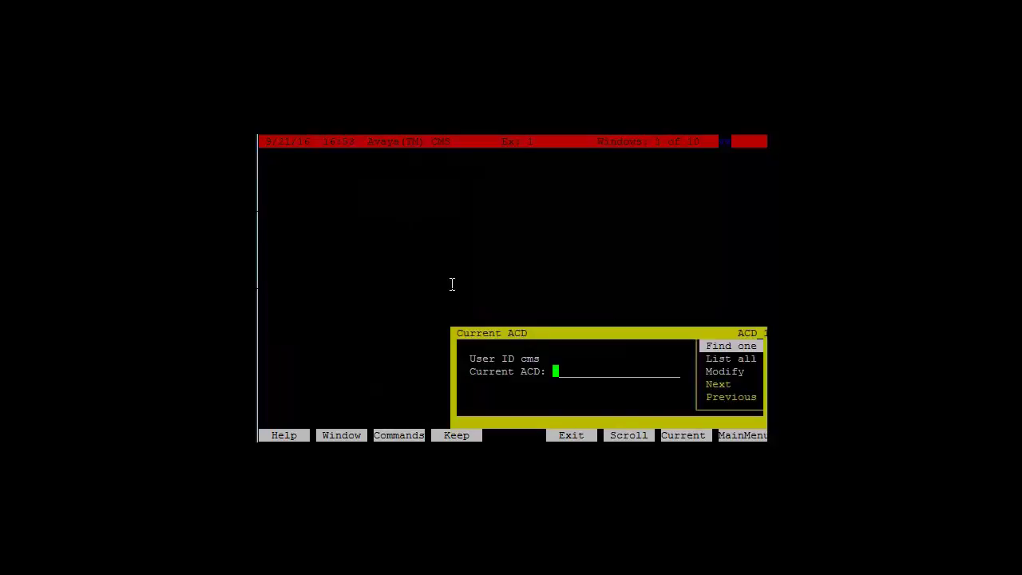
pyautogui.write('2')
pyautogui.press('Down')
pyautogui.press('Down')
pyautogui.press('Return')
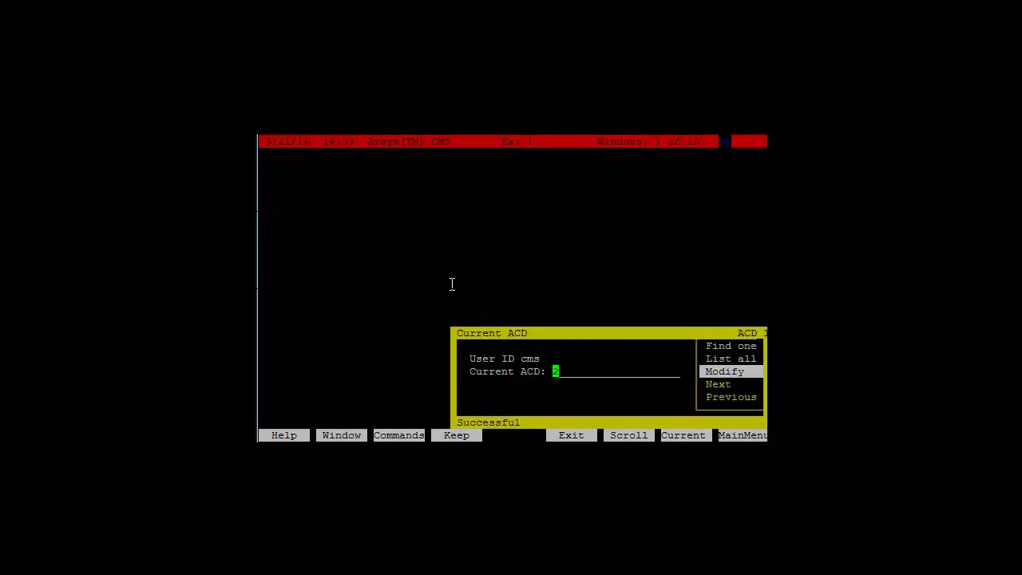
pyautogui.press('F5')
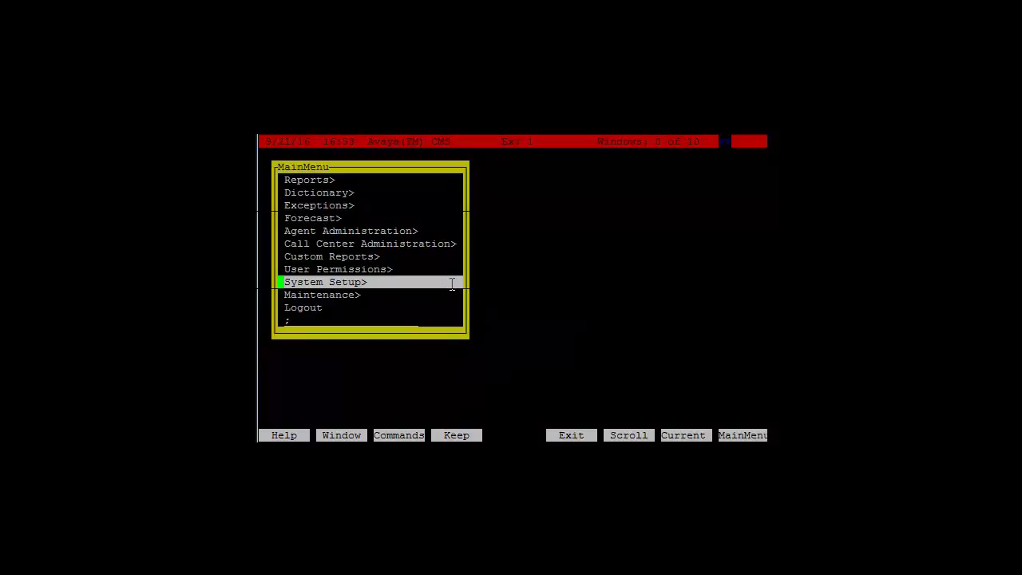
# Open the Data Storage Allocation form under System Setup
pyautogui.press('d')
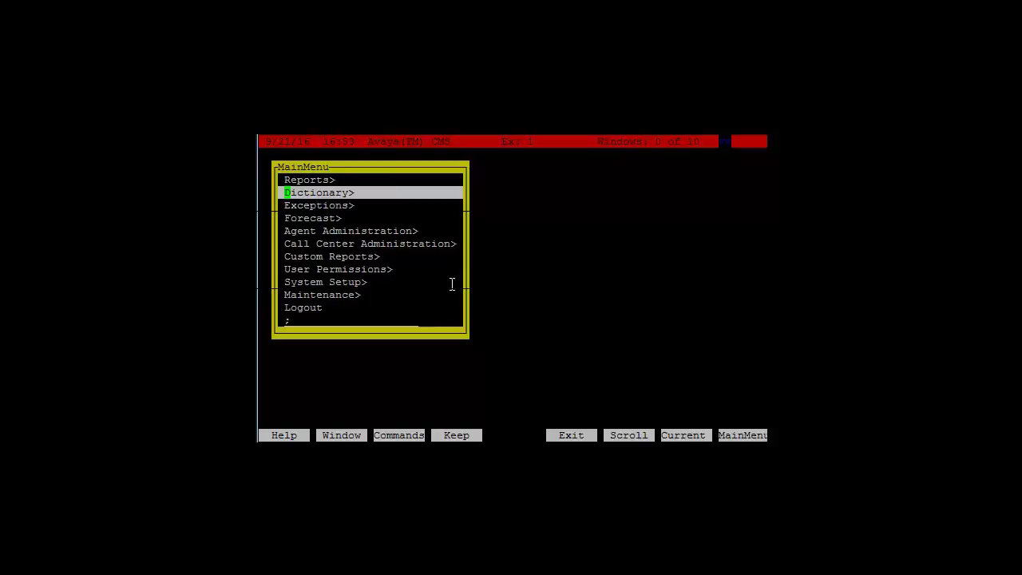
pyautogui.press('Down')
pyautogui.press('Down')
pyautogui.press('Down')
pyautogui.press('Down')
pyautogui.press('Down')
pyautogui.press('Down')
pyautogui.press('Down')
pyautogui.press('Return')
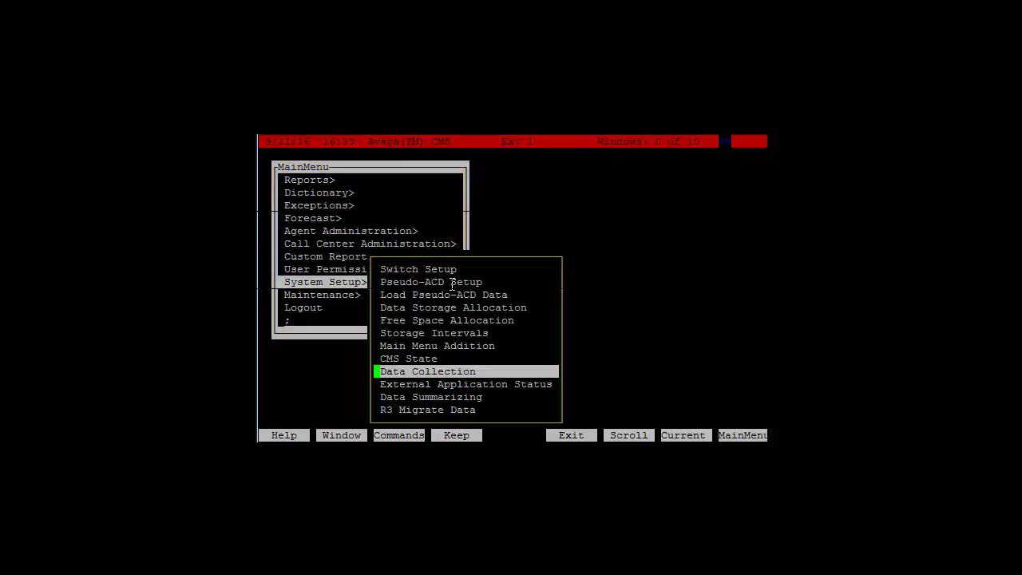
pyautogui.press('Down')
pyautogui.press('Down')
pyautogui.press('Down')
pyautogui.press('Down')
pyautogui.press('Down')
pyautogui.press('Down')
pyautogui.press('Down')
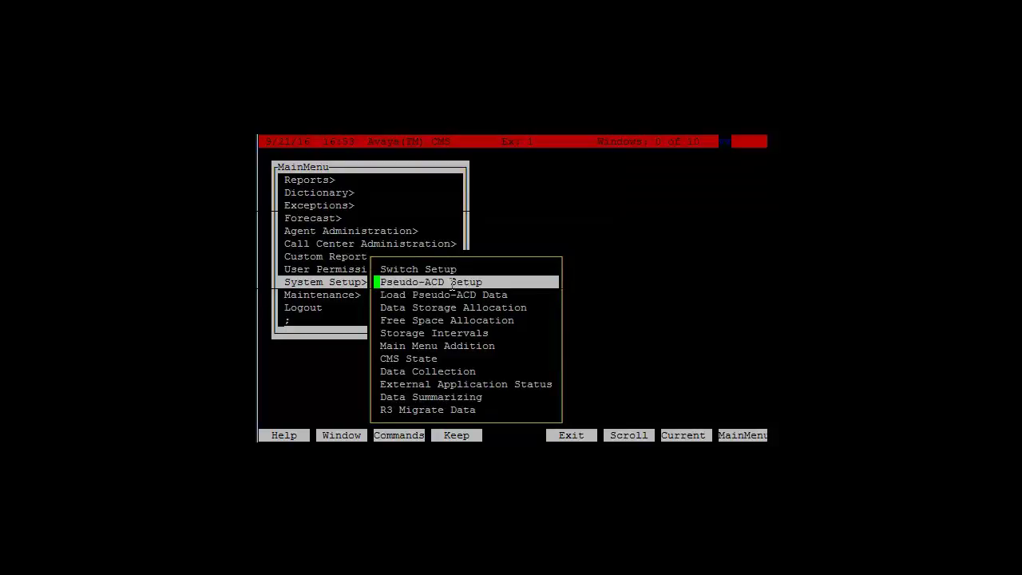
pyautogui.press('Return')
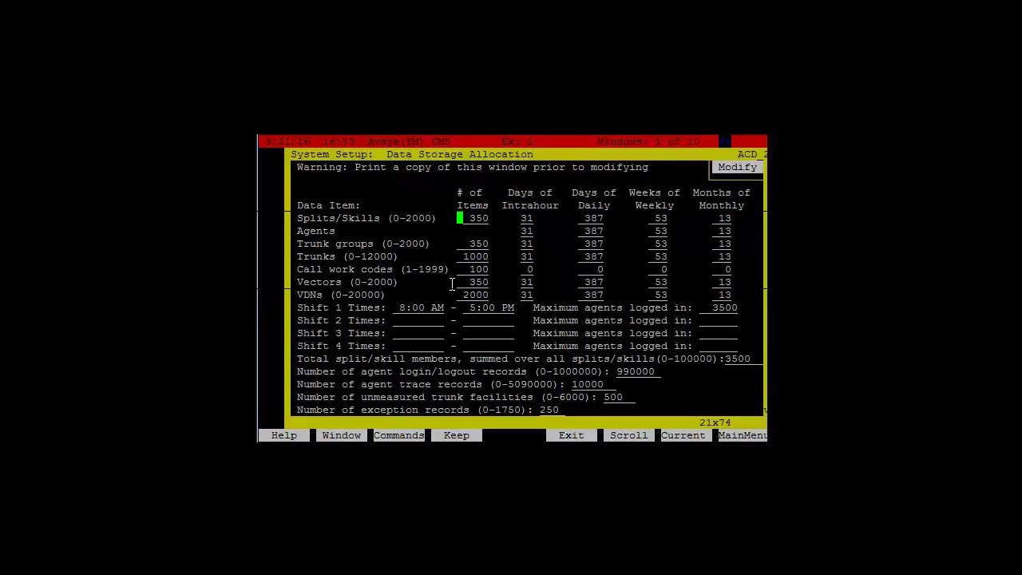
# Set Splits/Skills to 1000 items and 62 intrahour days, login/logout records to 100000, and save
pyautogui.press('Right')
pyautogui.write('1000')
pyautogui.press('Tab')
pyautogui.write('62')
pyautogui.press('Tab')
pyautogui.press('Up')
pyautogui.press('Up')
pyautogui.press('Up')
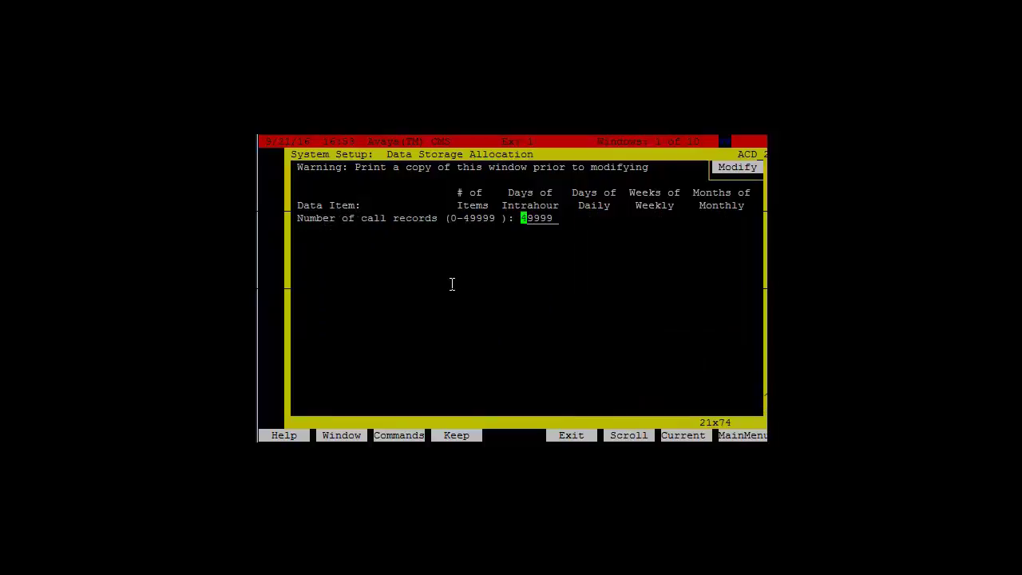
pyautogui.press('Up')
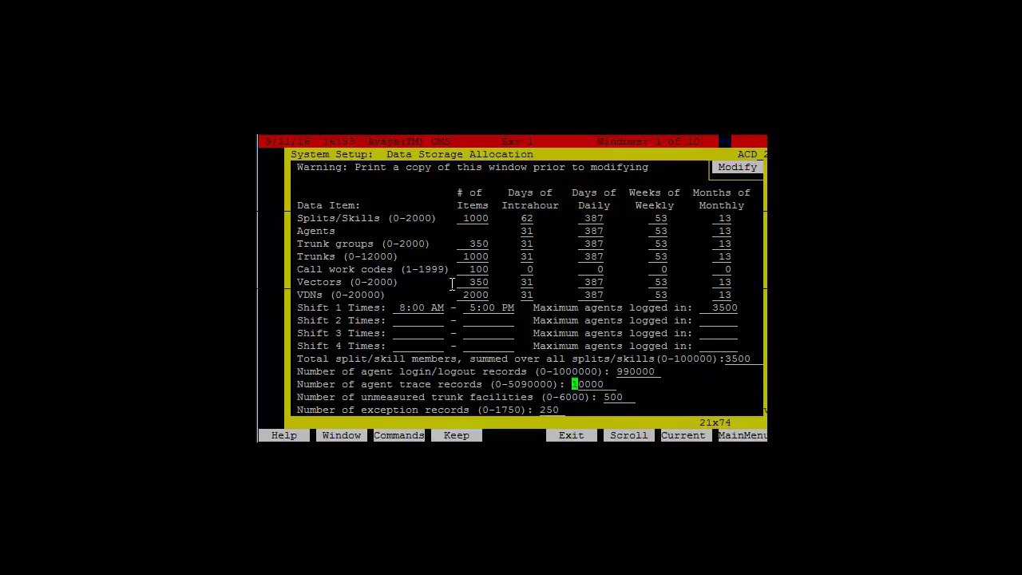
pyautogui.press('Up')
pyautogui.write('10000')
pyautogui.press('Return')
pyautogui.press('Return')
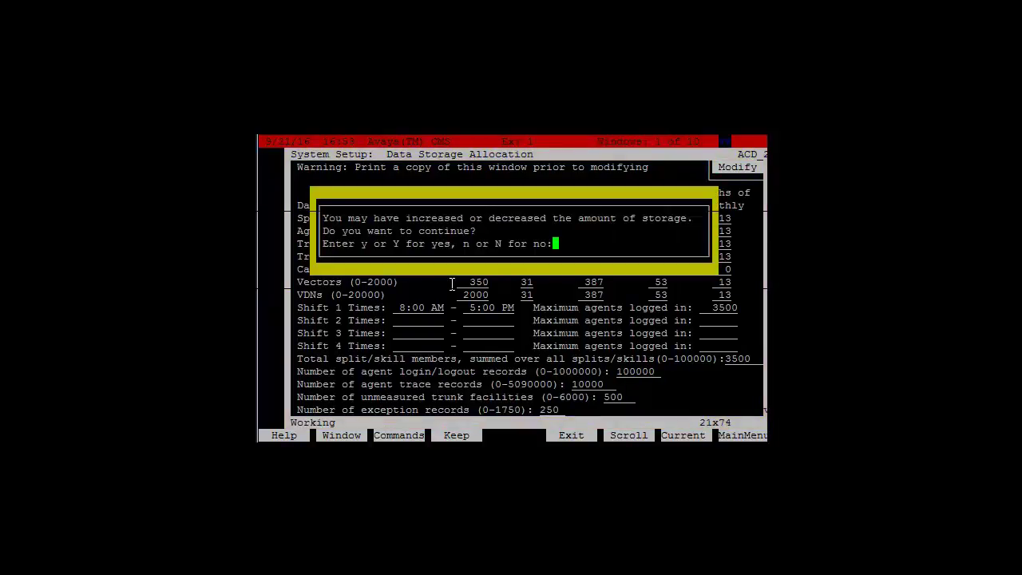
pyautogui.write('y')
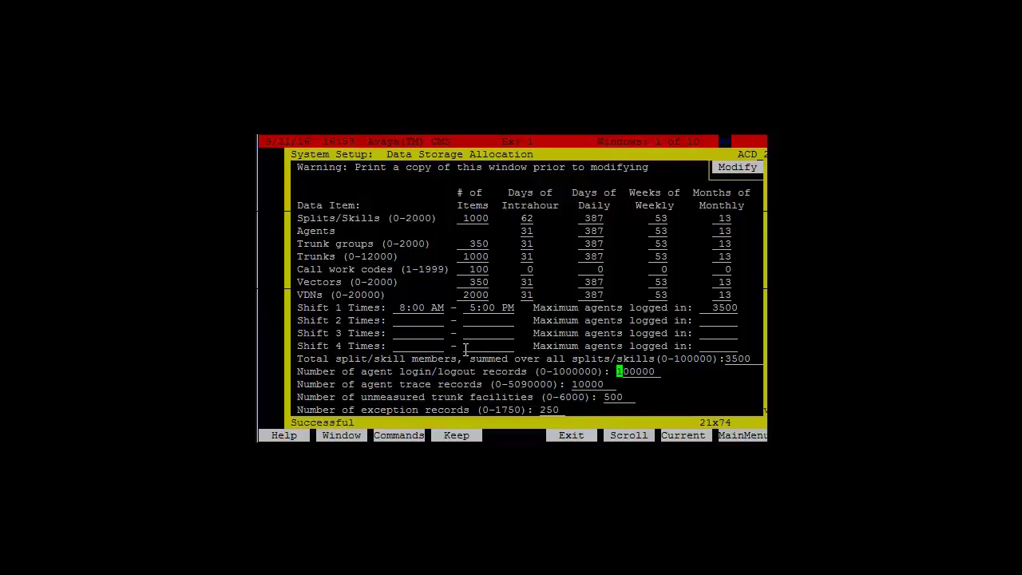
pyautogui.press('F5')
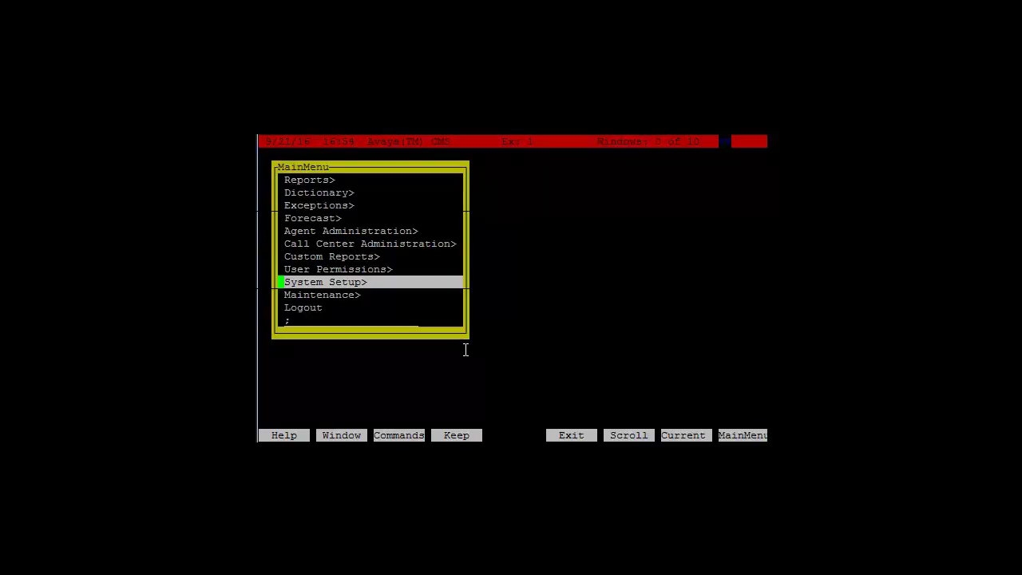
pyautogui.press('Return')
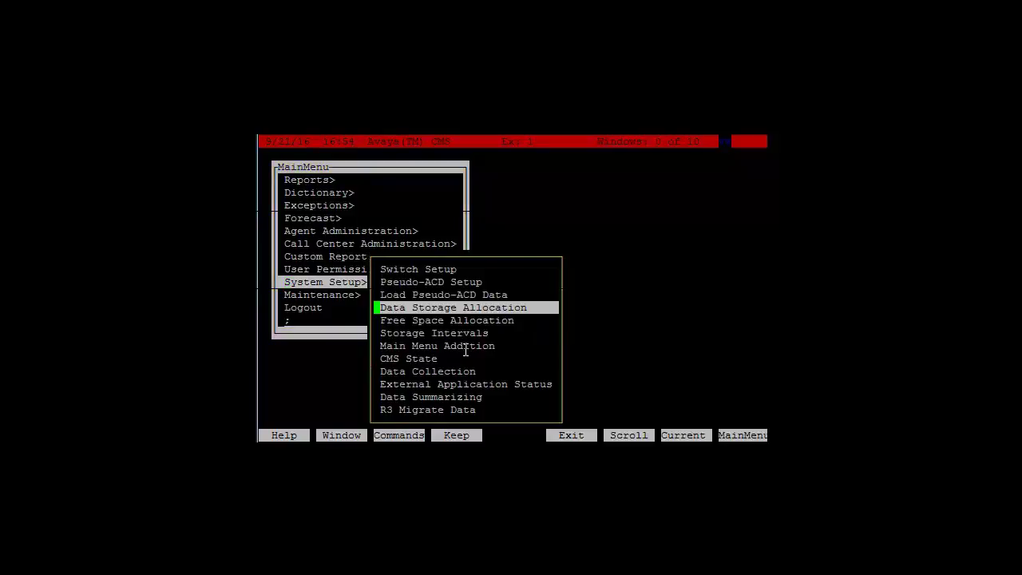
pyautogui.press('Down')
pyautogui.press('Down')
pyautogui.press('Down')
pyautogui.press('Up')
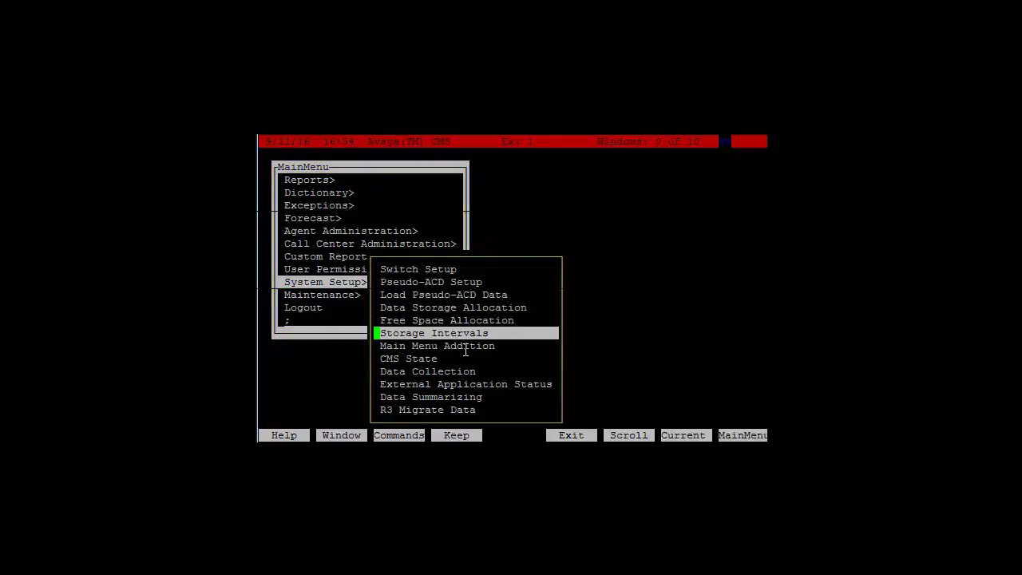
pyautogui.press('Up')
pyautogui.press('Return')
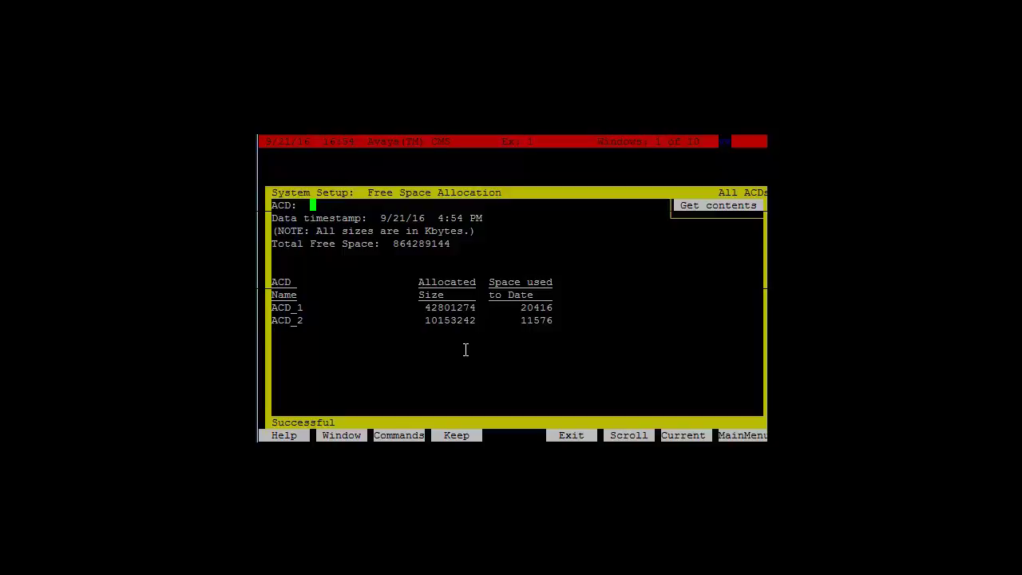
pyautogui.press('F8')
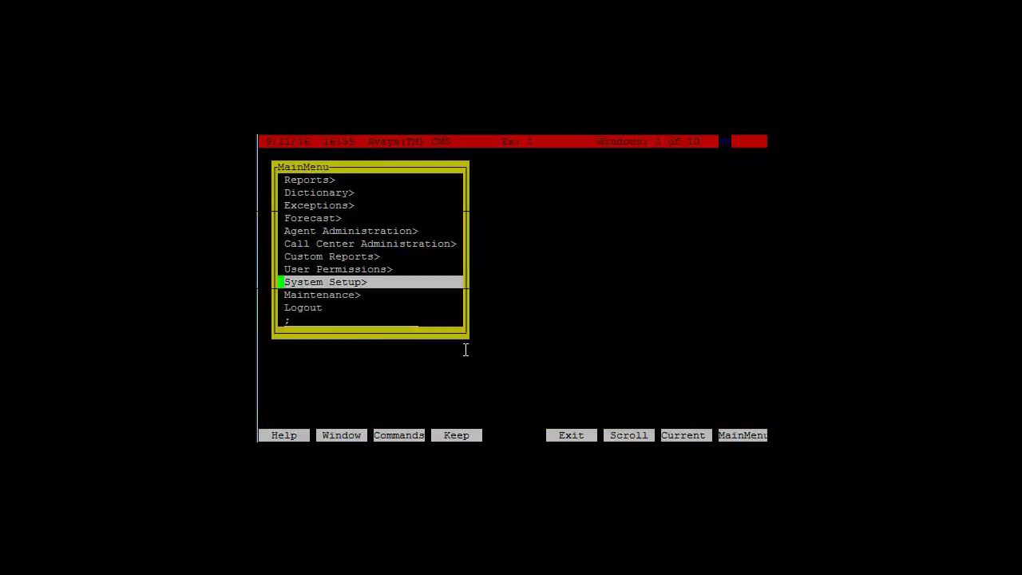
# Turn data collection back On for ACD 1 and ACD 2
pyautogui.press('Return')
pyautogui.press('Down')
pyautogui.press('Down')
pyautogui.press('Down')
pyautogui.press('Down')
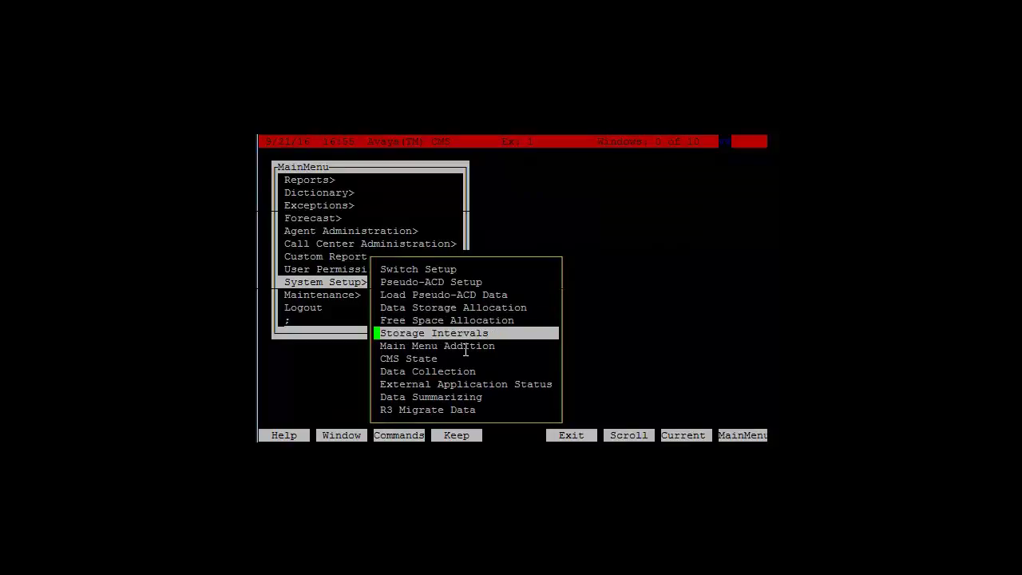
pyautogui.press('Return')
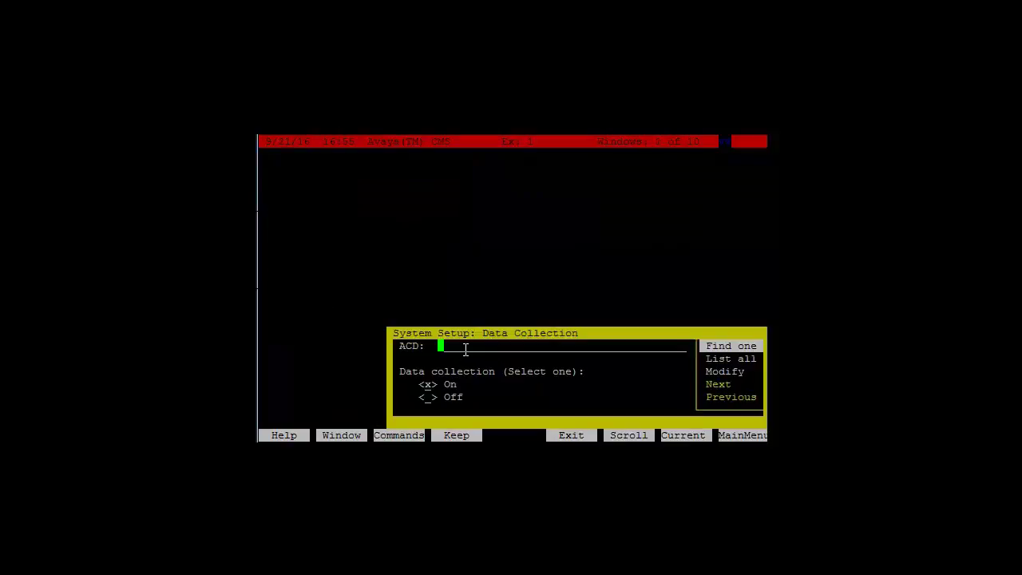
pyautogui.write('1')
pyautogui.press('Return')
pyautogui.press('Down')
pyautogui.press('Down')
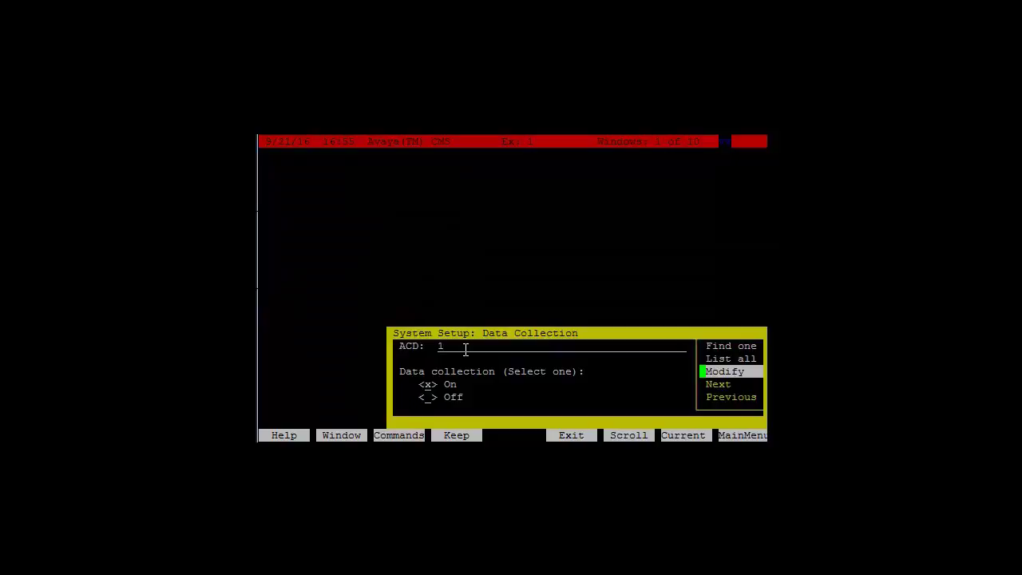
pyautogui.press('Return')
pyautogui.press('Return')
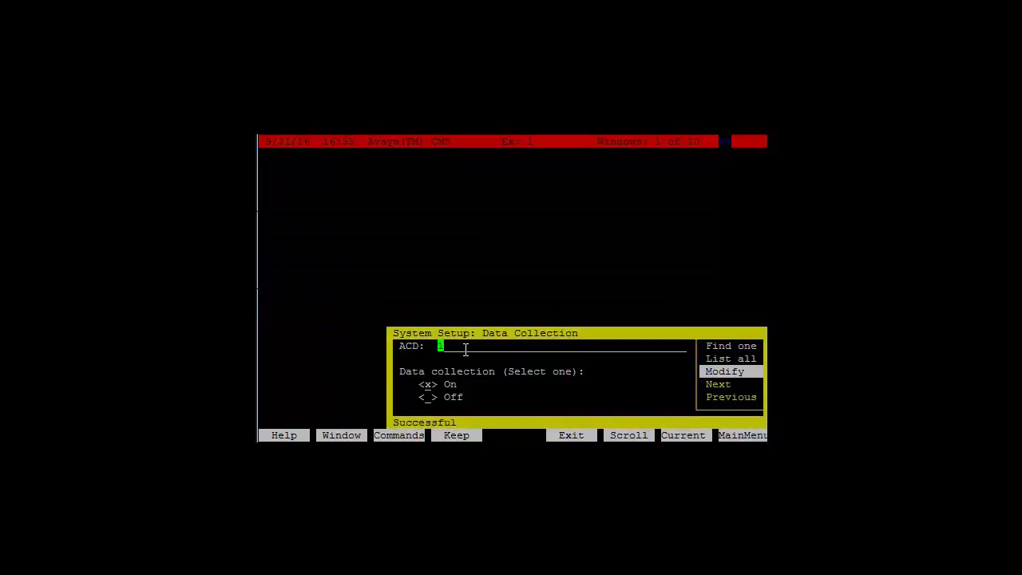
pyautogui.write('2')
pyautogui.press('Return')
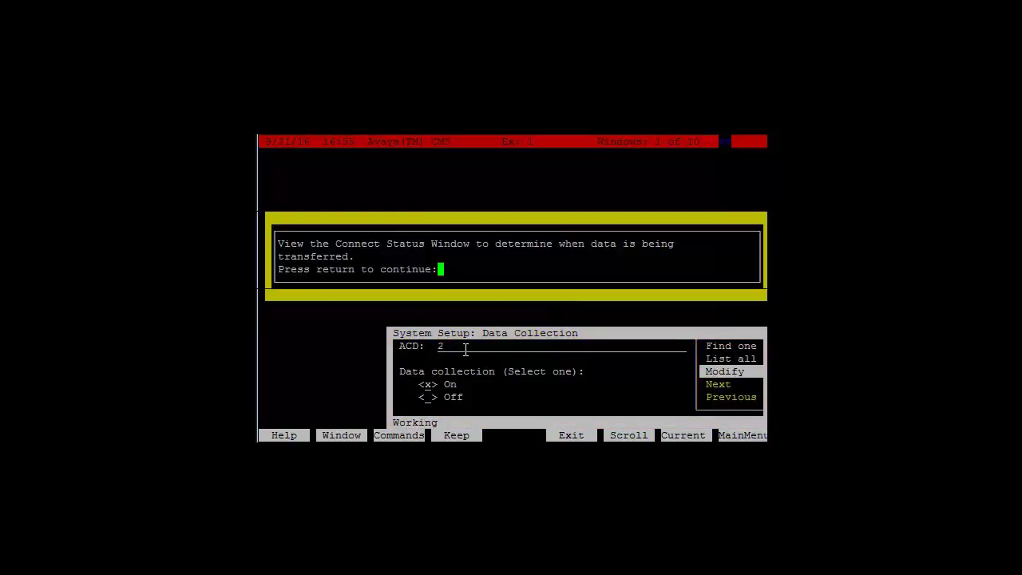
pyautogui.press('Return')
pyautogui.press('F5')
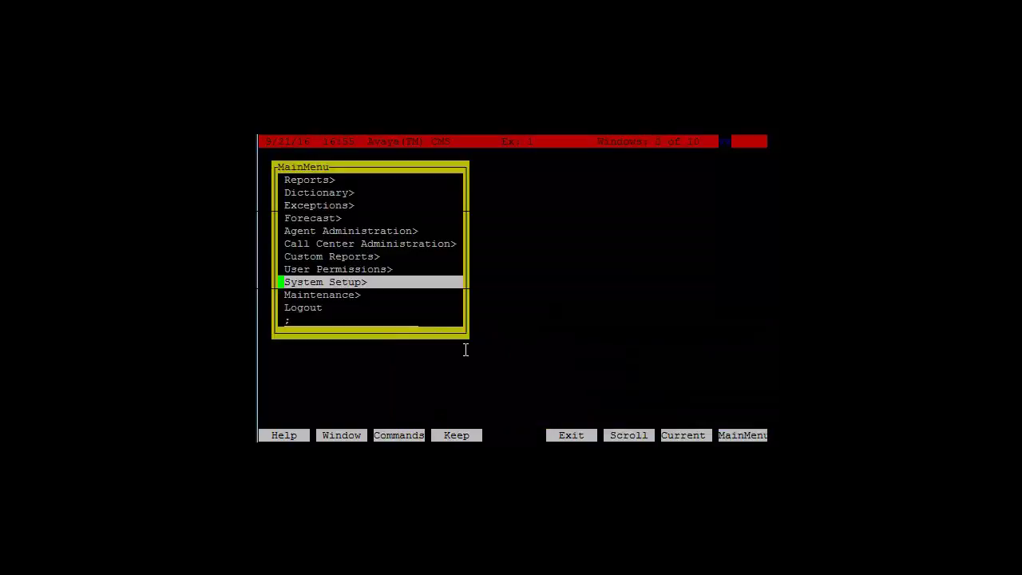
# Set the CMS State back to multi-user mode
pyautogui.press('Return')
pyautogui.press('Up')
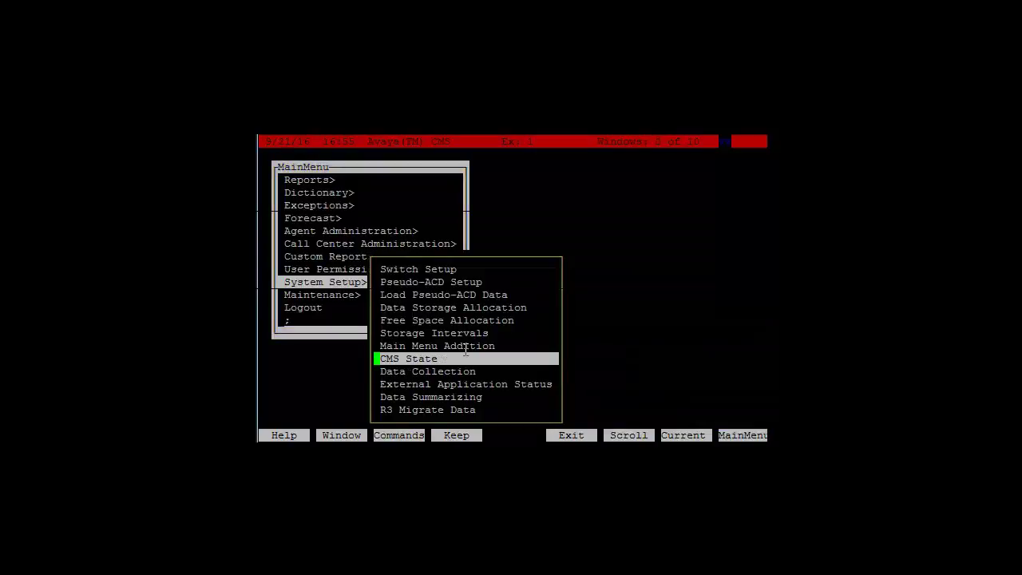
pyautogui.press('Return')
pyautogui.press('Tab')
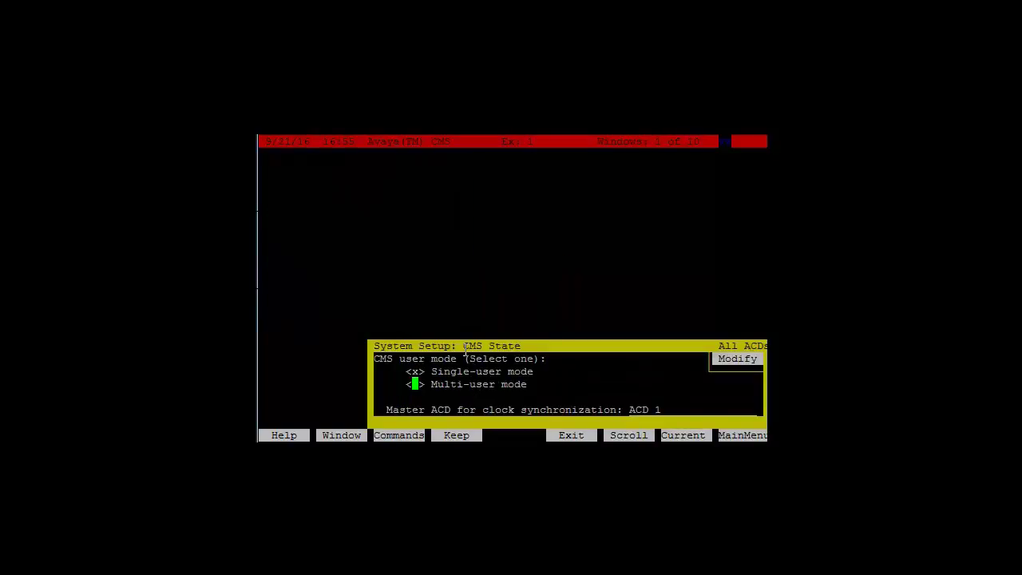
pyautogui.write('x')
pyautogui.press('Return')
pyautogui.press('Return')
pyautogui.press('F8')
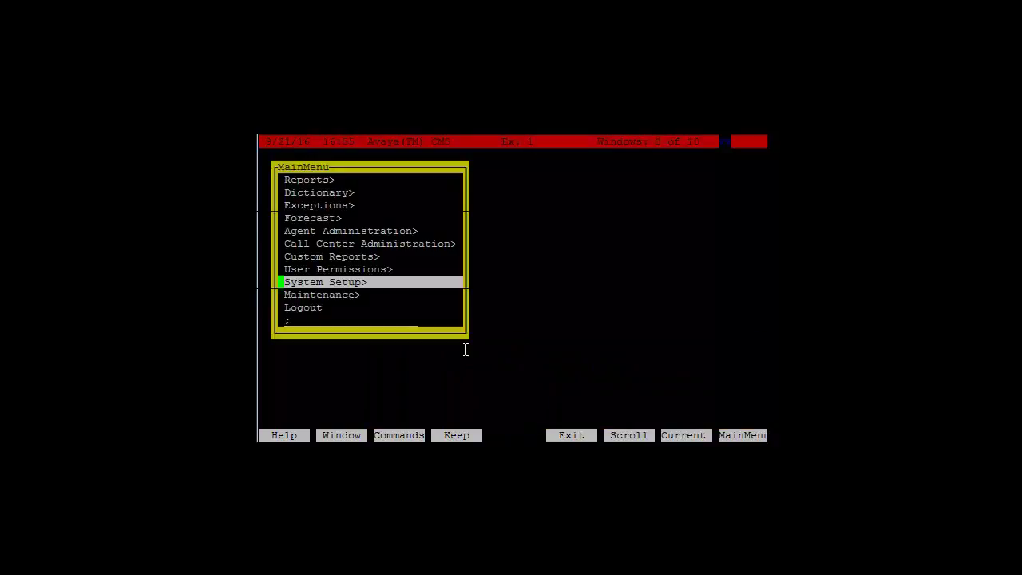